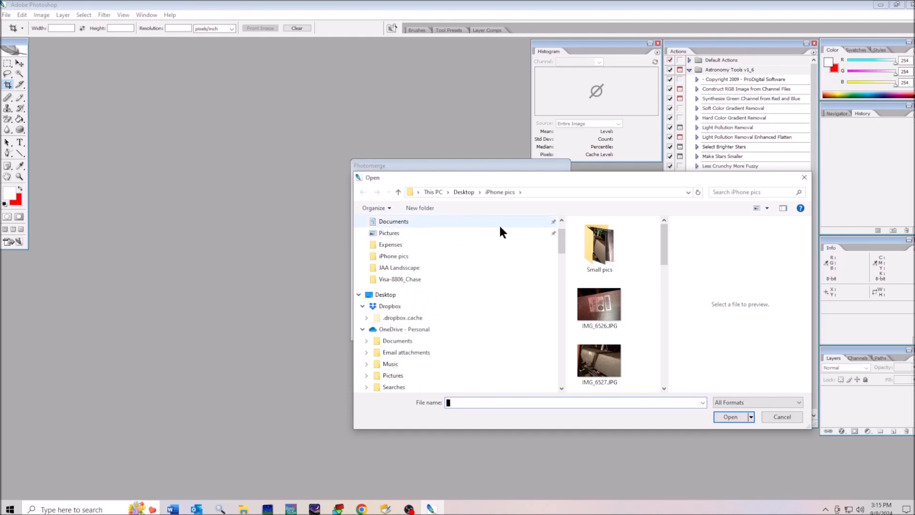
Load IMG_6548.JPG and IMG_6549.JPG as Photomerge source files, with automatic arrangement of the source images switched off.
left_click_drag(664, 257, 664, 365)
left_click(601, 301)
left_click(599, 317, "shift")
left_click(726, 413)
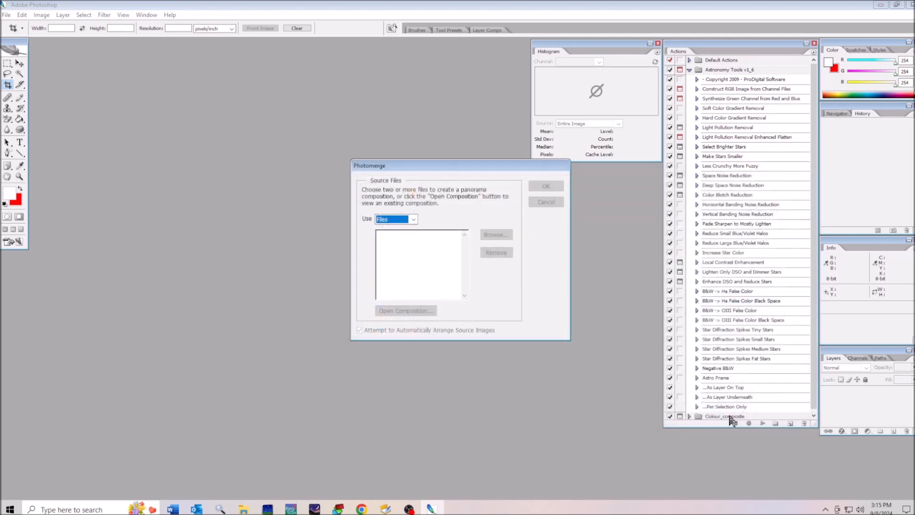
left_click(360, 330)
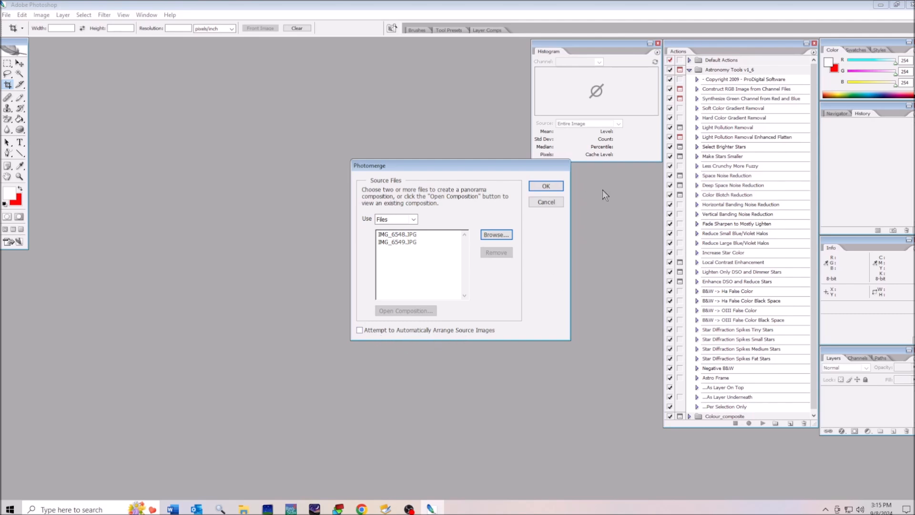
left_click(543, 186)
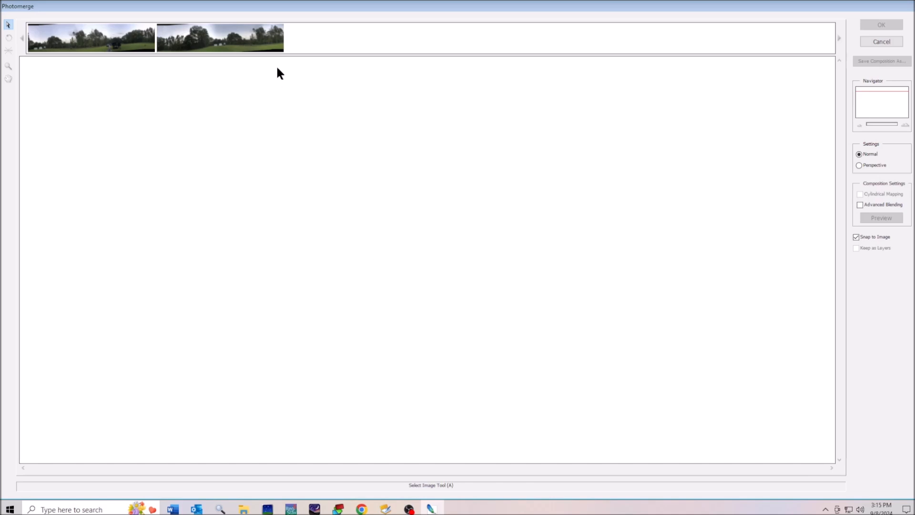
Place both photos in the Photomerge work area, overlap IMG_6548.JPG onto the right part of the other at the matching scenery, and generate the panorama.
left_click_drag(226, 39, 524, 250)
left_click(523, 251)
left_click_drag(93, 31, 257, 244)
left_click(260, 245)
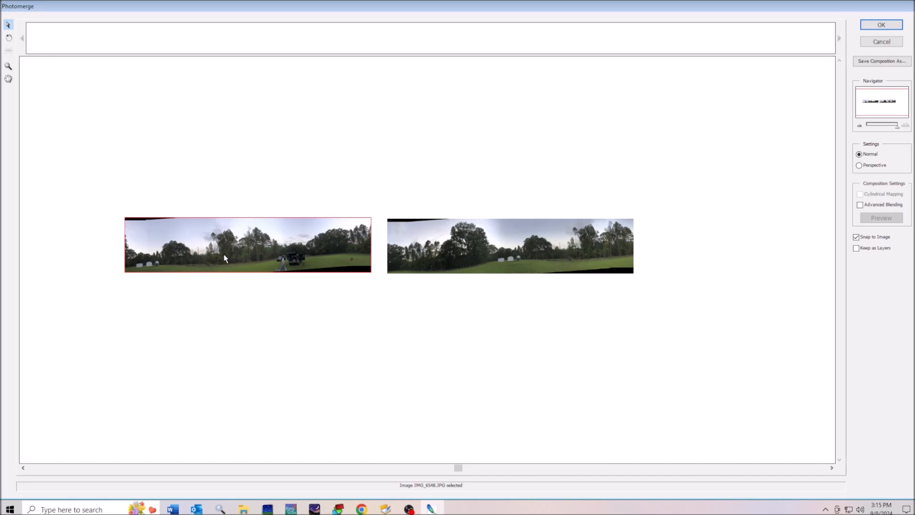
left_click_drag(228, 259, 588, 253)
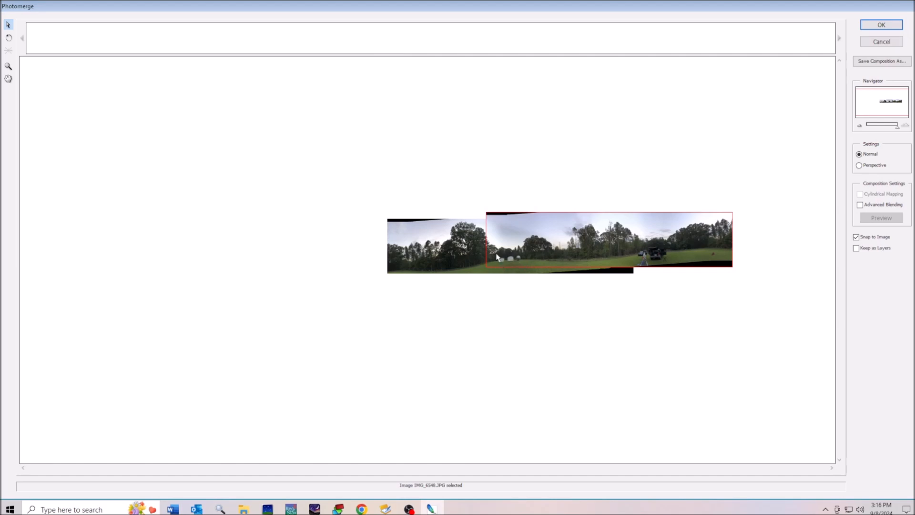
left_click(880, 22)
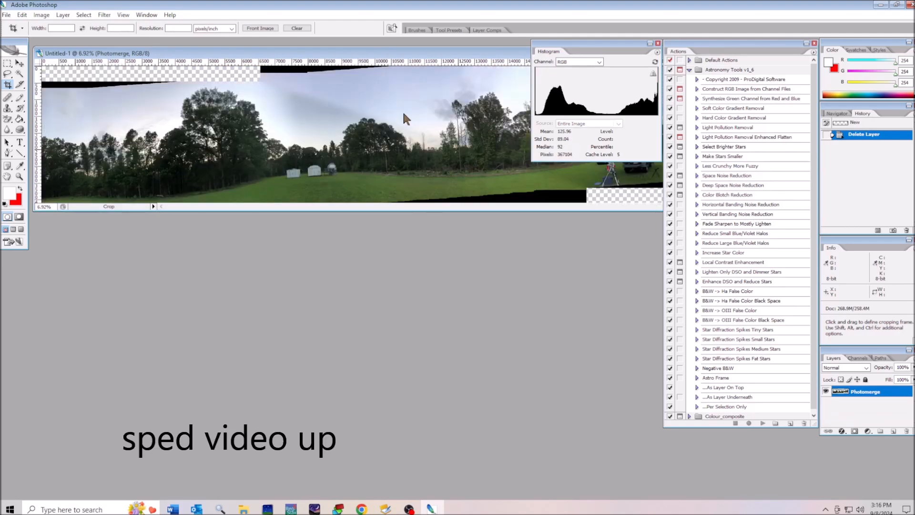
Collapse the Actions palette and move the panorama's document window below the palettes to show the whole image.
left_click_drag(408, 57, 377, 258)
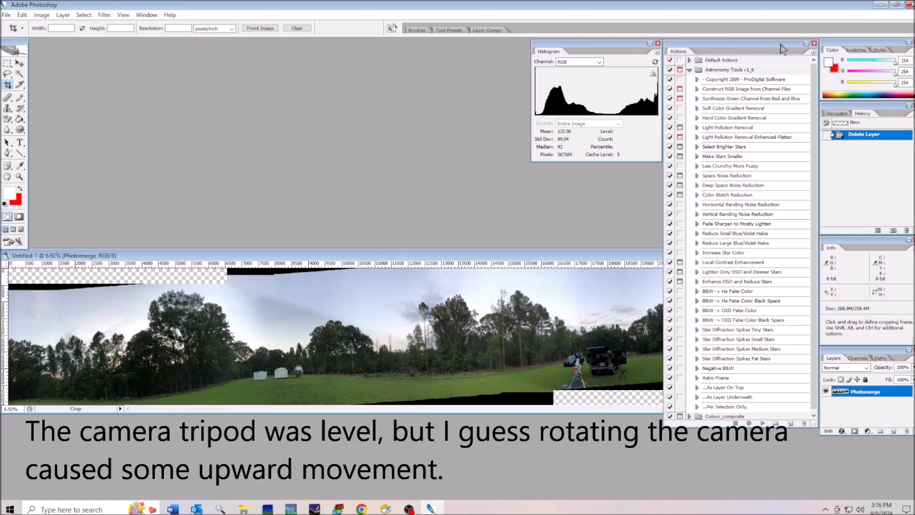
left_click(806, 43)
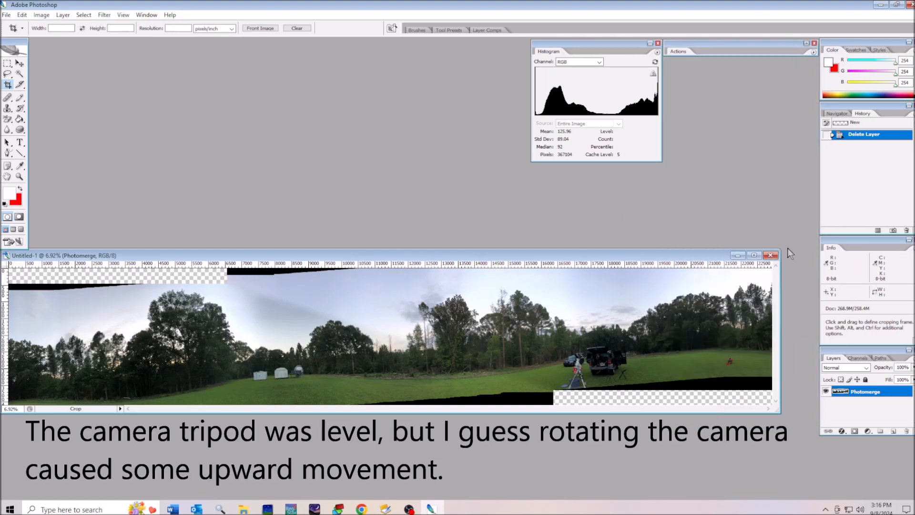
left_click_drag(564, 255, 586, 252)
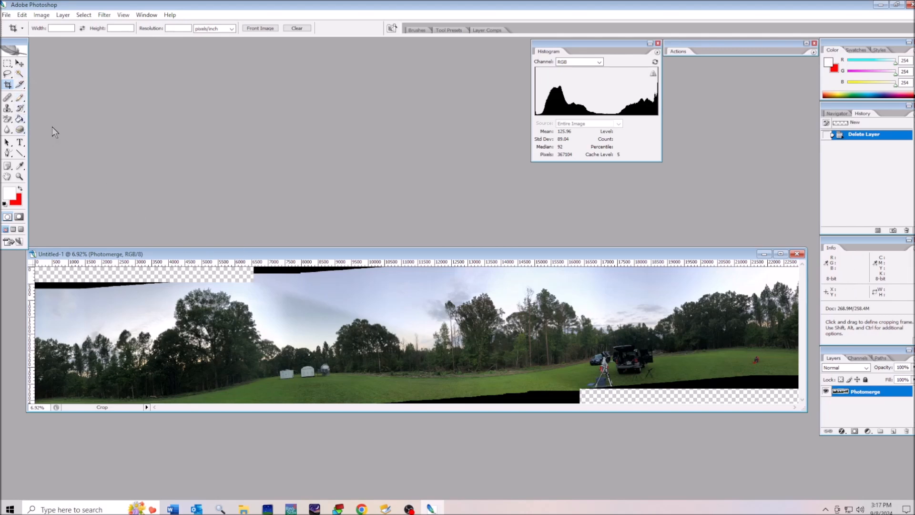
Add a horizontal guide across the middle of the panorama and enlarge the document window vertically around the image.
left_click(7, 176)
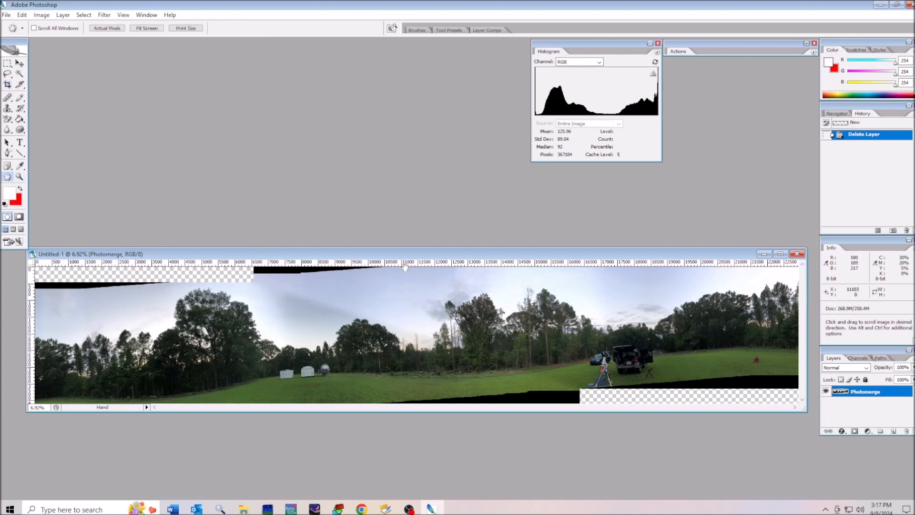
left_click_drag(407, 266, 409, 329)
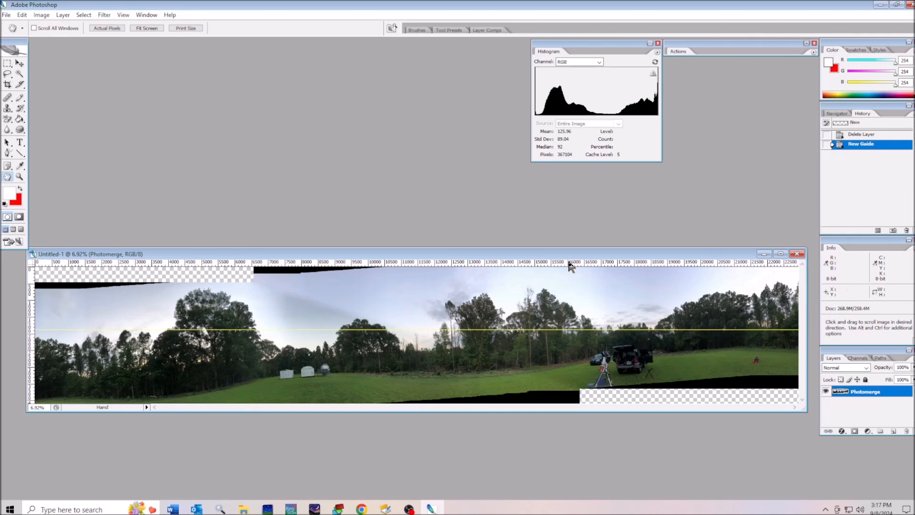
left_click_drag(542, 250, 544, 198)
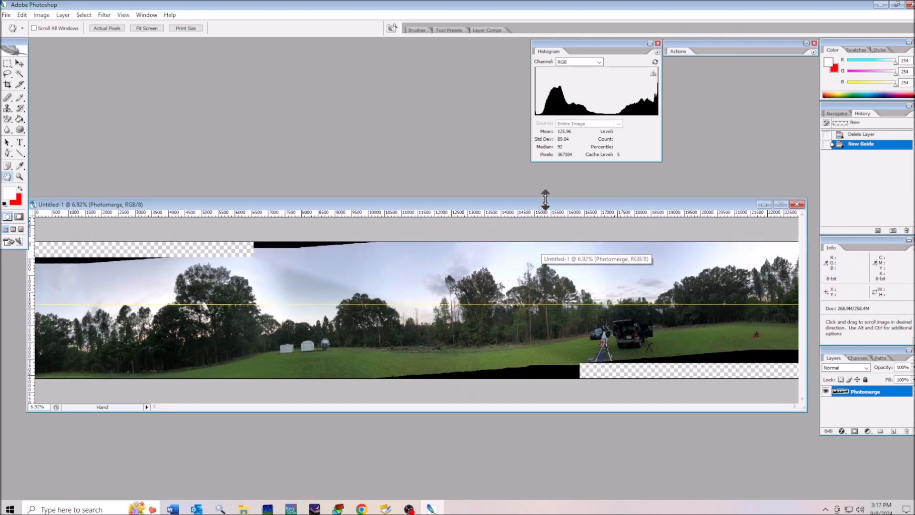
left_click_drag(548, 411, 551, 435)
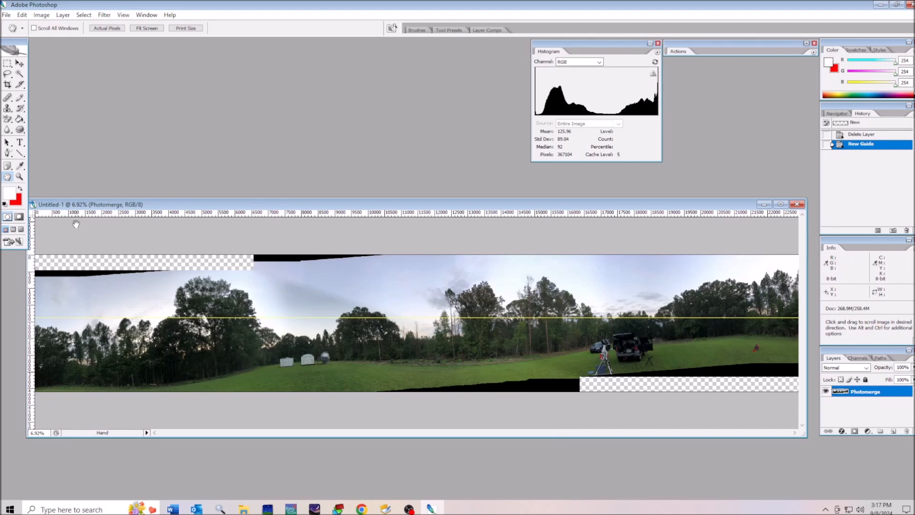
Rotate the panorama's canvas by an arbitrary angle of 4° clockwise.
left_click(47, 16)
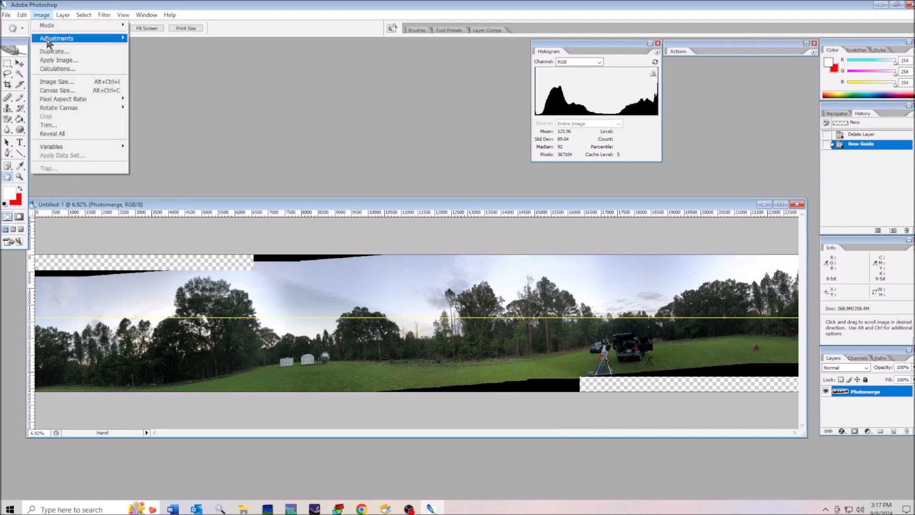
mouse_move(50, 40)
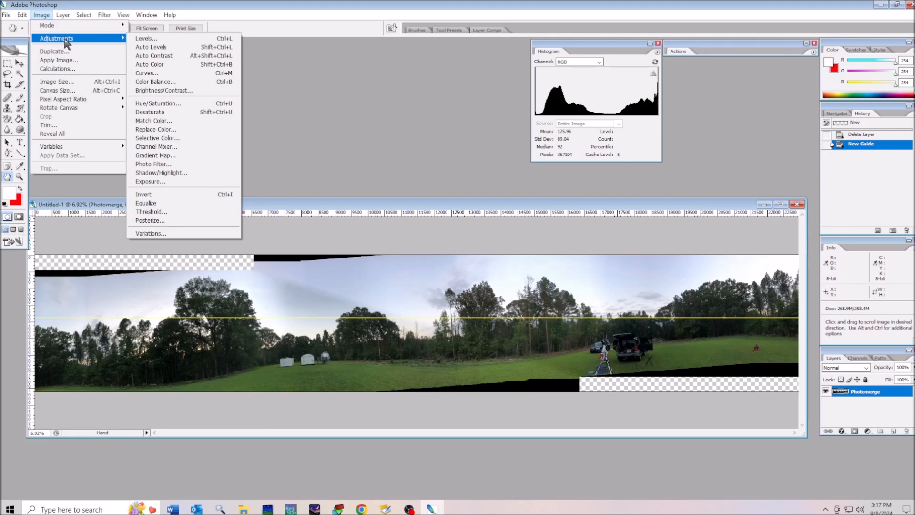
mouse_move(67, 109)
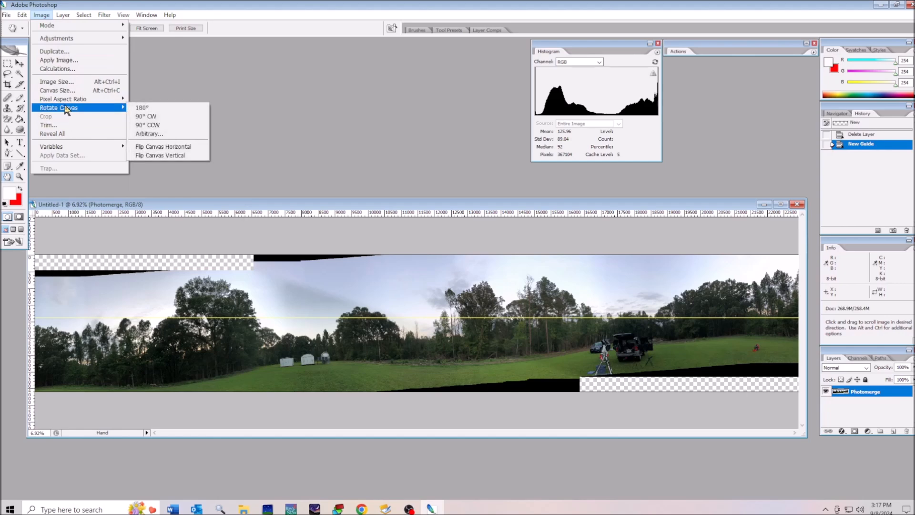
left_click(155, 134)
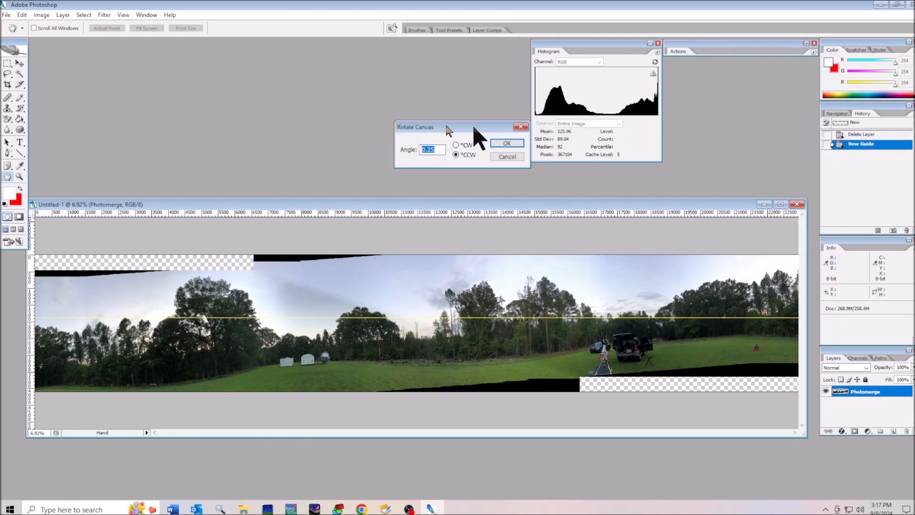
left_click_drag(544, 128, 341, 115)
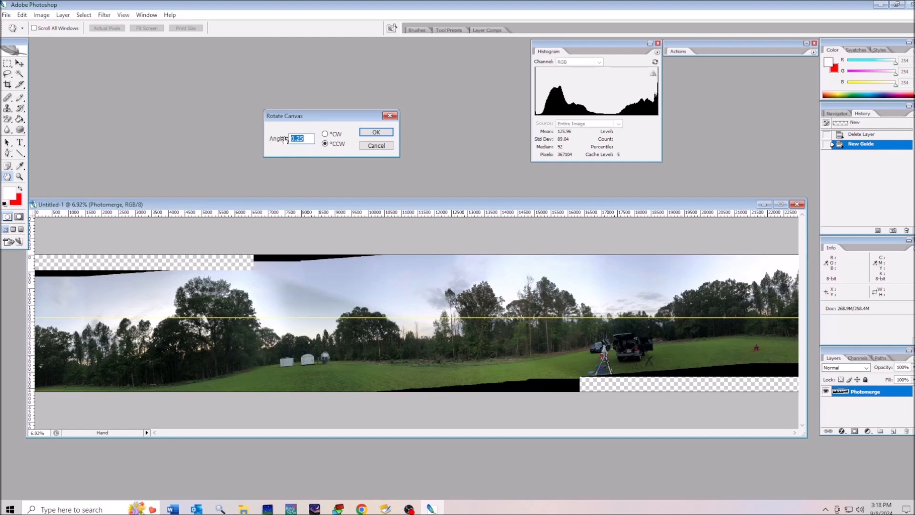
type("4")
left_click(374, 133)
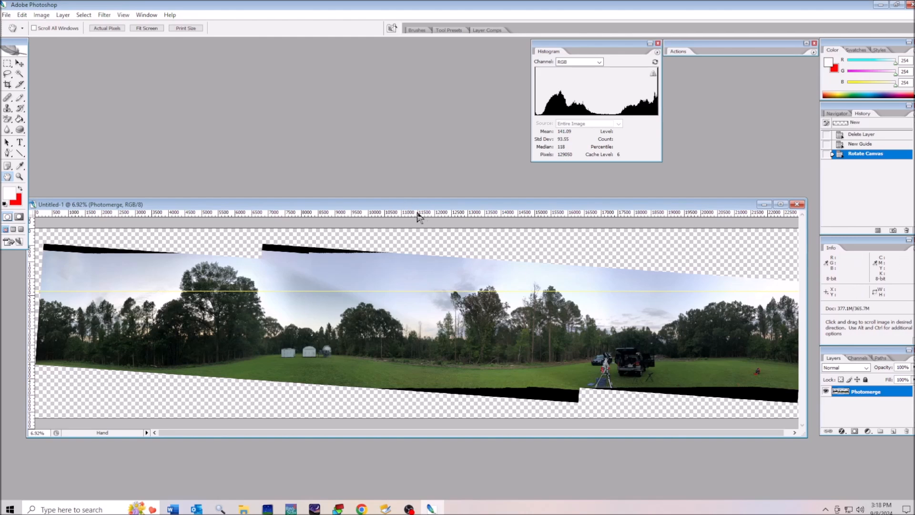
Add a second horizontal guide along the treetops, slightly below the first, and rotate the canvas another 0.05° clockwise.
left_click_drag(409, 217, 415, 306)
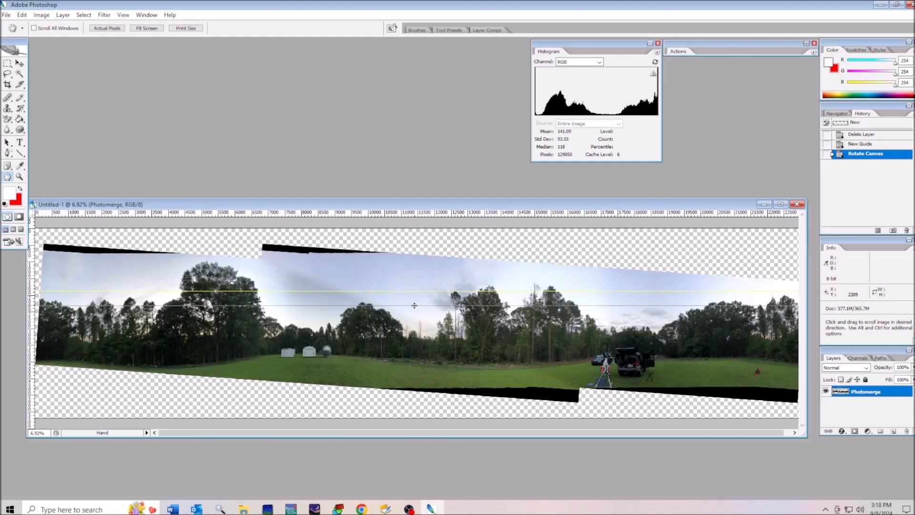
left_click_drag(414, 306, 415, 306)
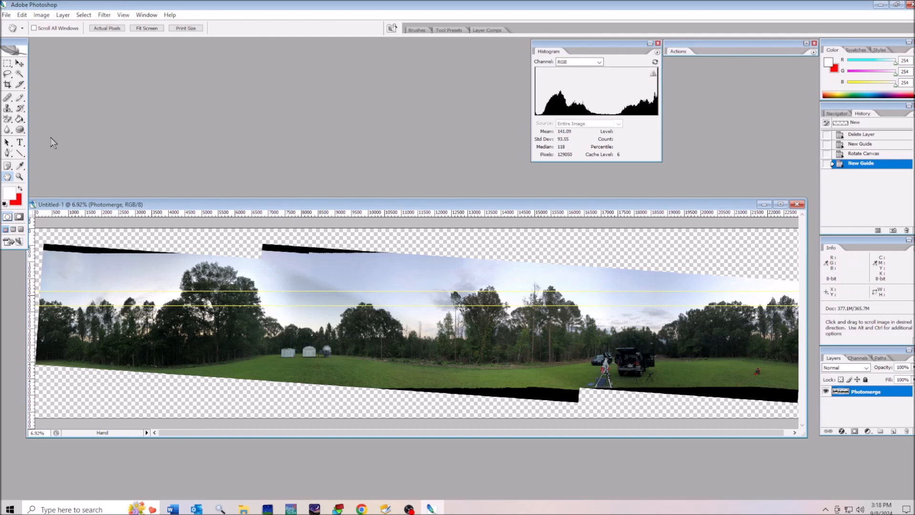
left_click(40, 15)
mouse_move(62, 108)
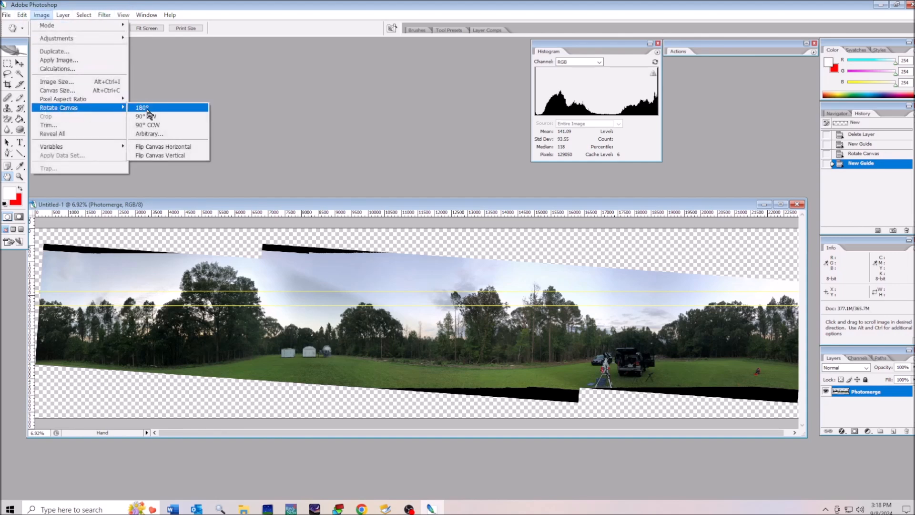
left_click(153, 134)
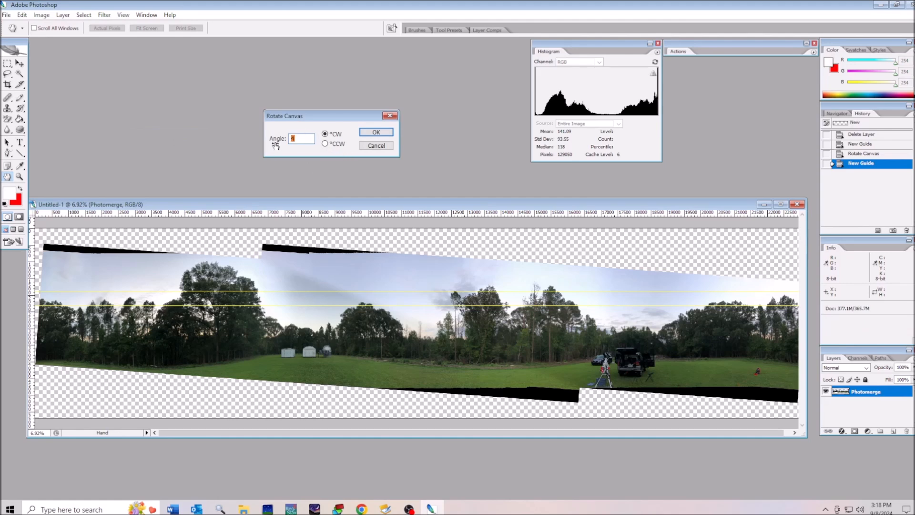
type(".05")
left_click(376, 133)
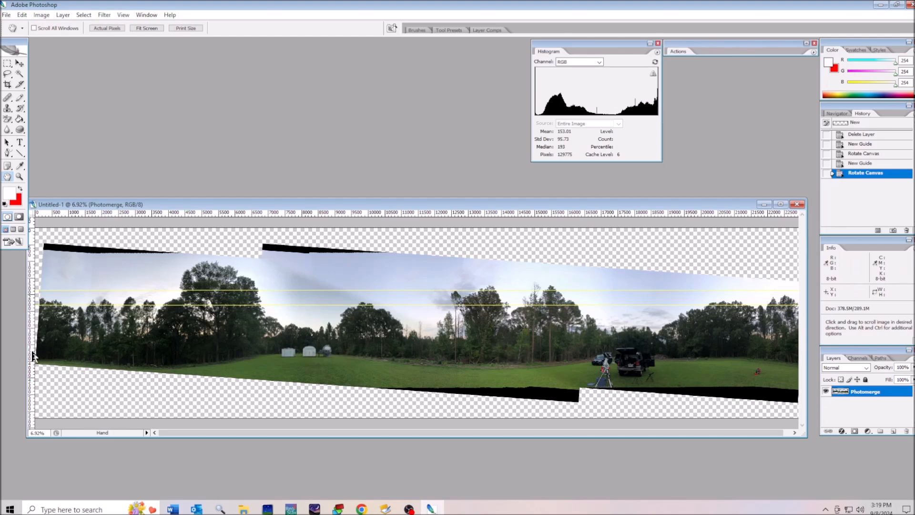
Place vertical guides near both ends of the panorama, at about 1040 and 21500 px, and crop between them to about 20478 × 3599 px.
left_click_drag(32, 355, 753, 361)
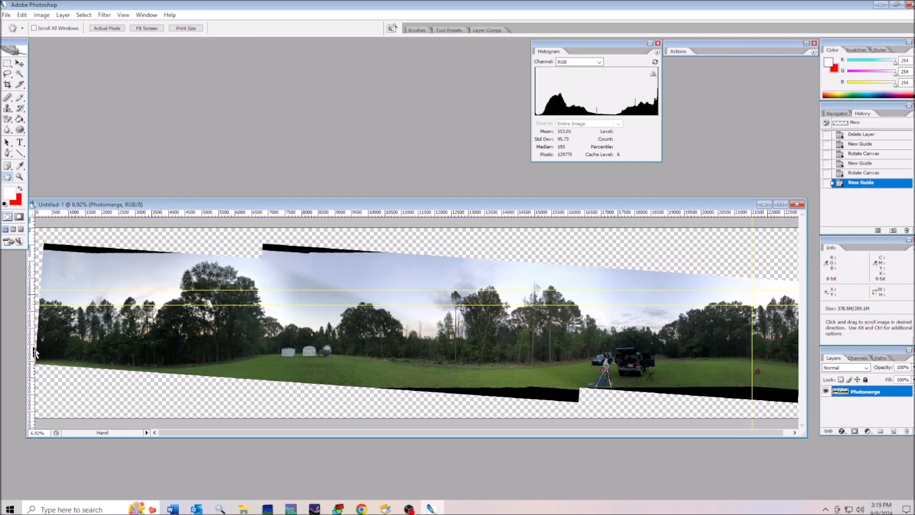
left_click_drag(34, 353, 70, 356)
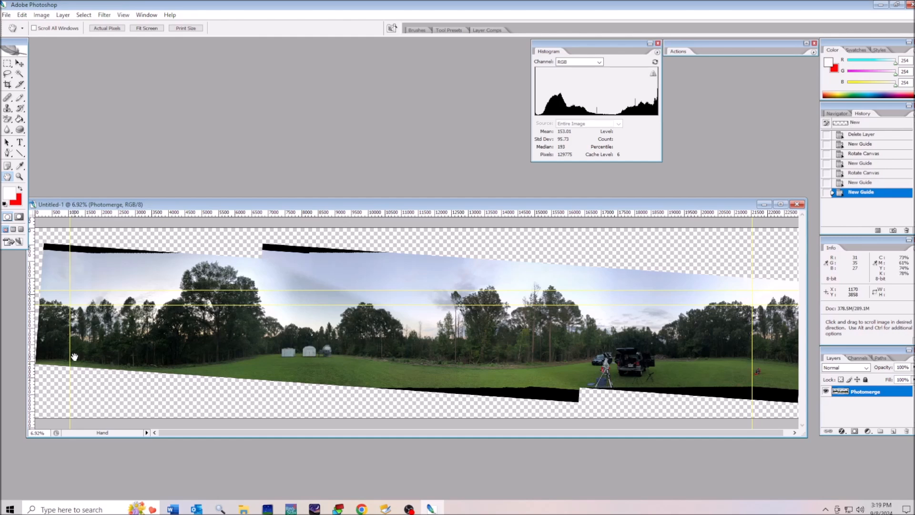
left_click(7, 84)
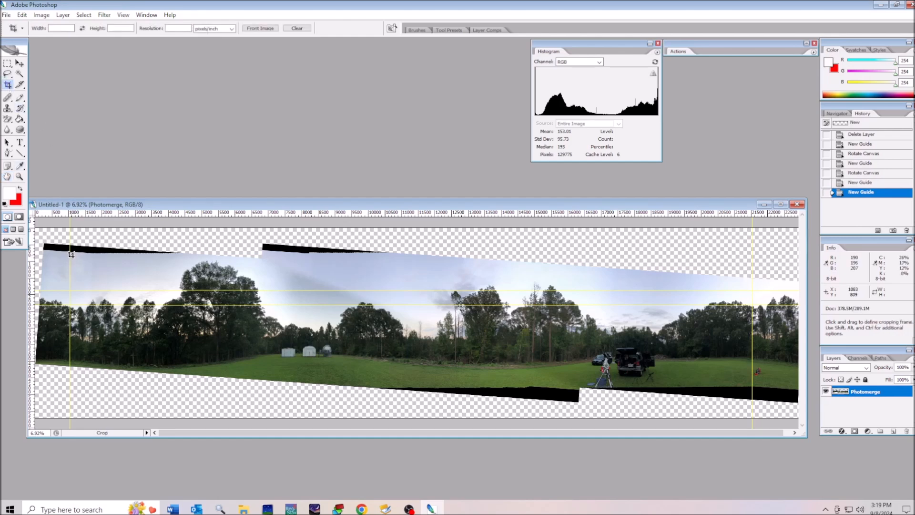
left_click_drag(70, 255, 751, 371)
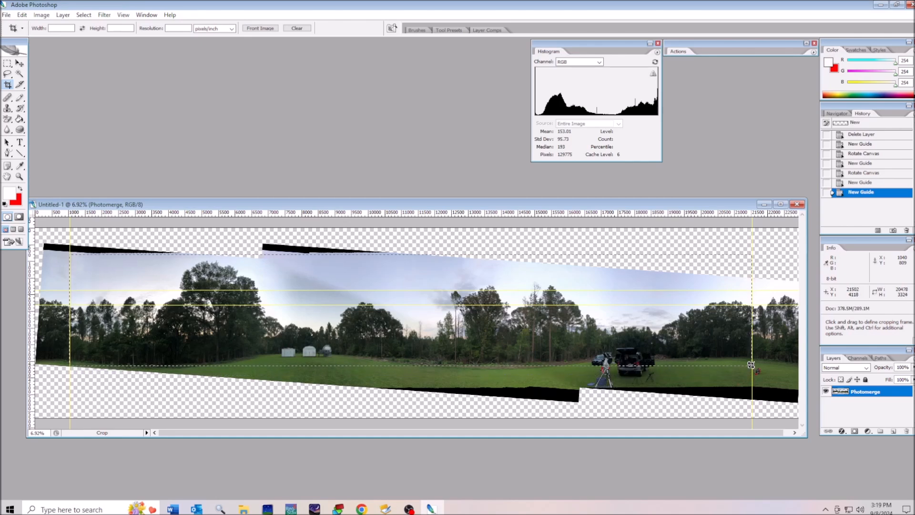
left_click_drag(751, 365, 753, 370)
left_click_drag(751, 374, 752, 375)
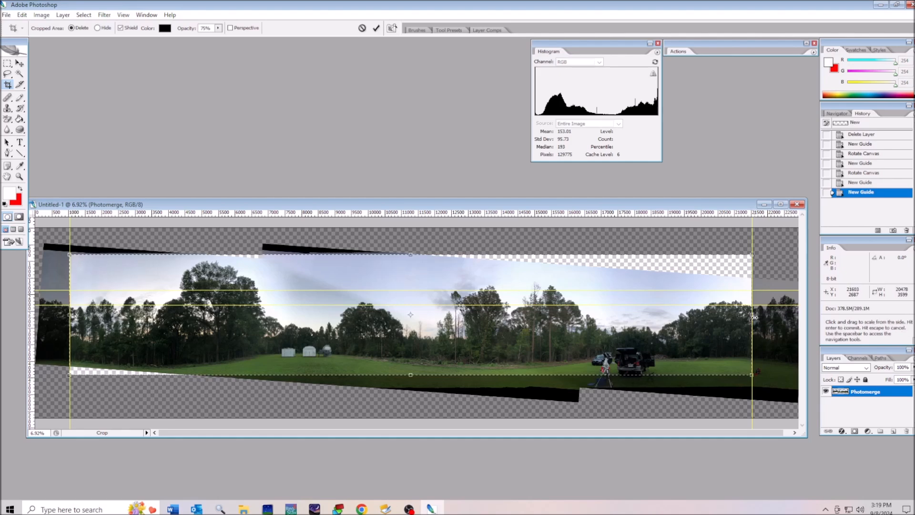
left_click_drag(752, 315, 751, 316)
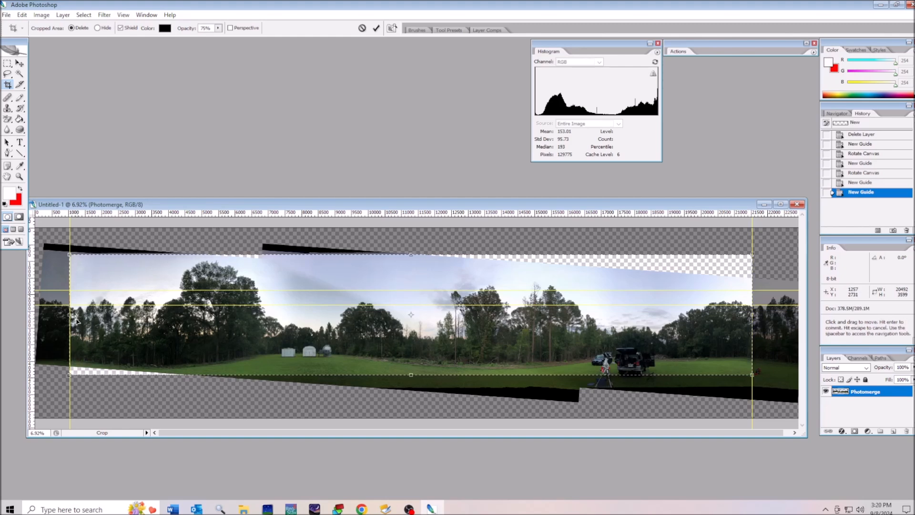
left_click_drag(69, 314, 68, 317)
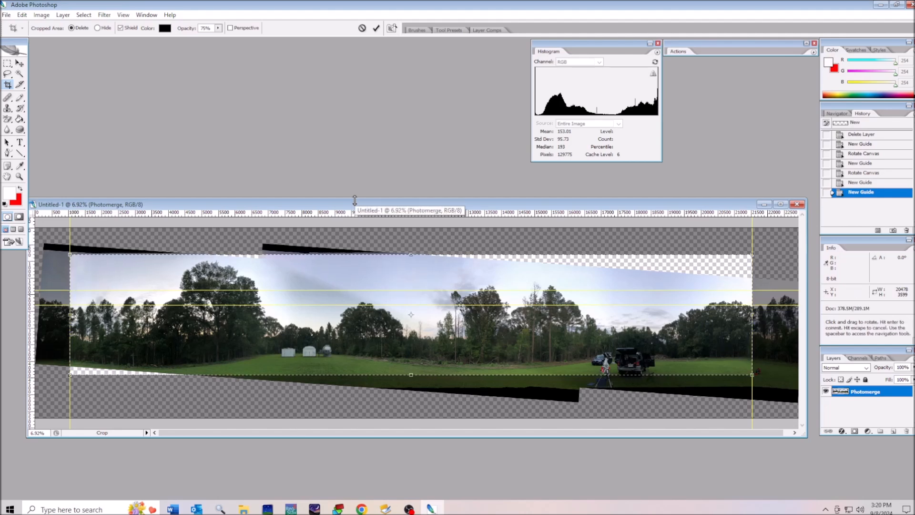
key("Return")
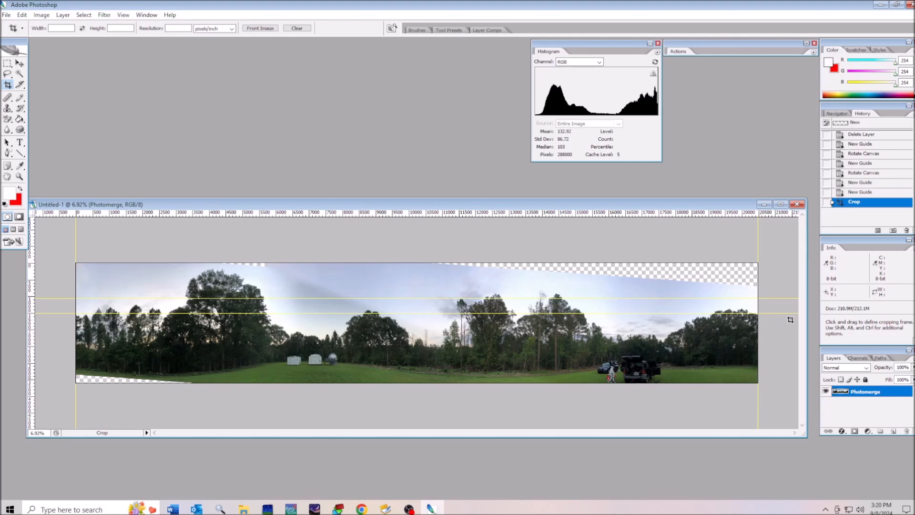
Clear all guides from the cropped panorama.
left_click(122, 15)
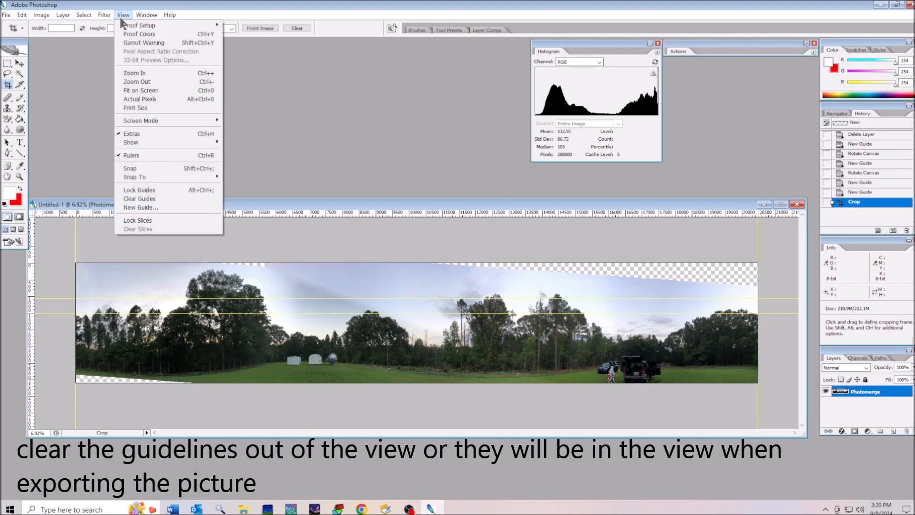
left_click(146, 199)
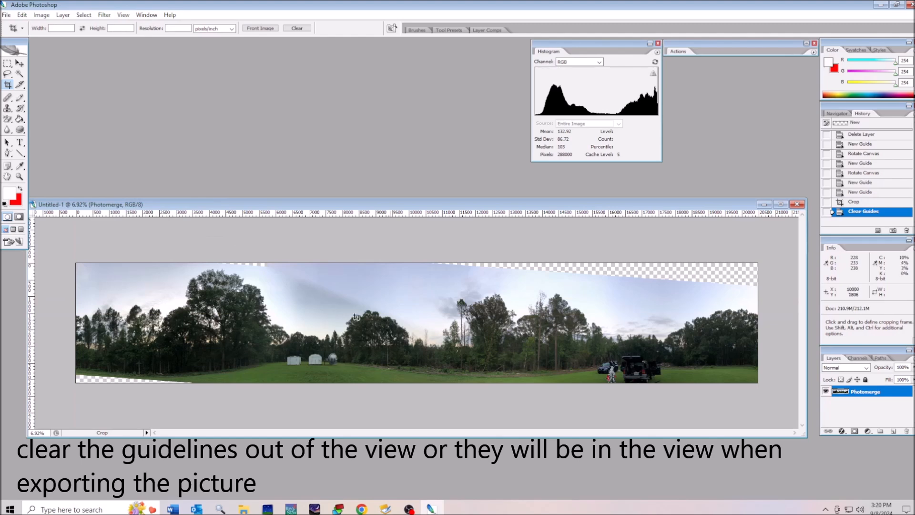